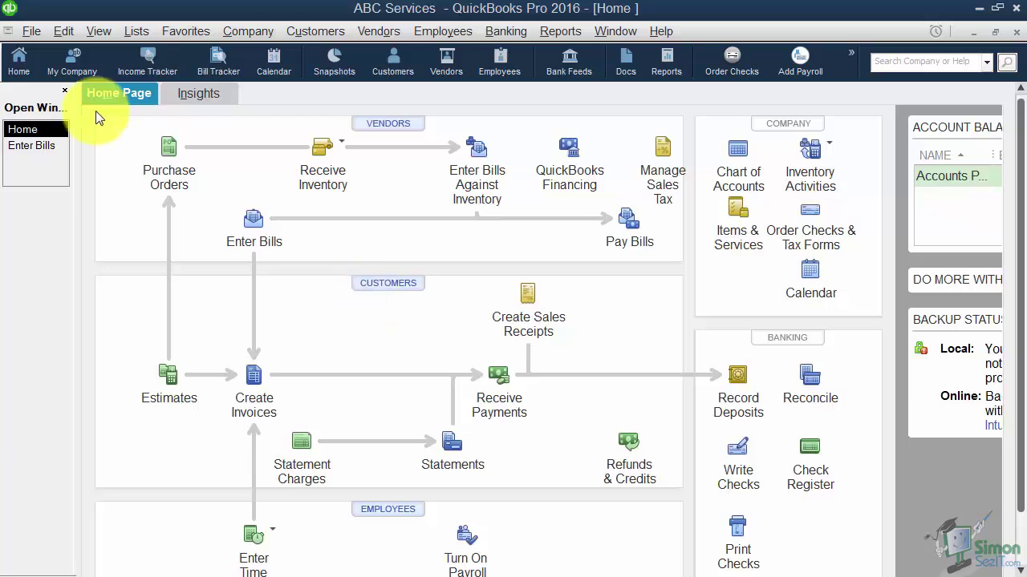
Examine the company-wide Accounting preferences, including the account number option, and close them without changes
left_click(63, 31)
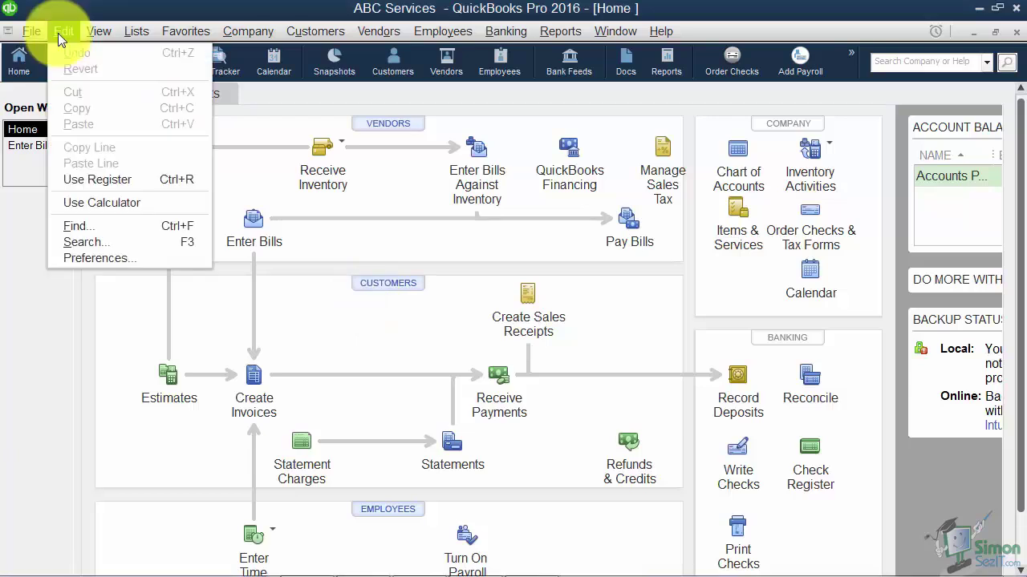
left_click(92, 259)
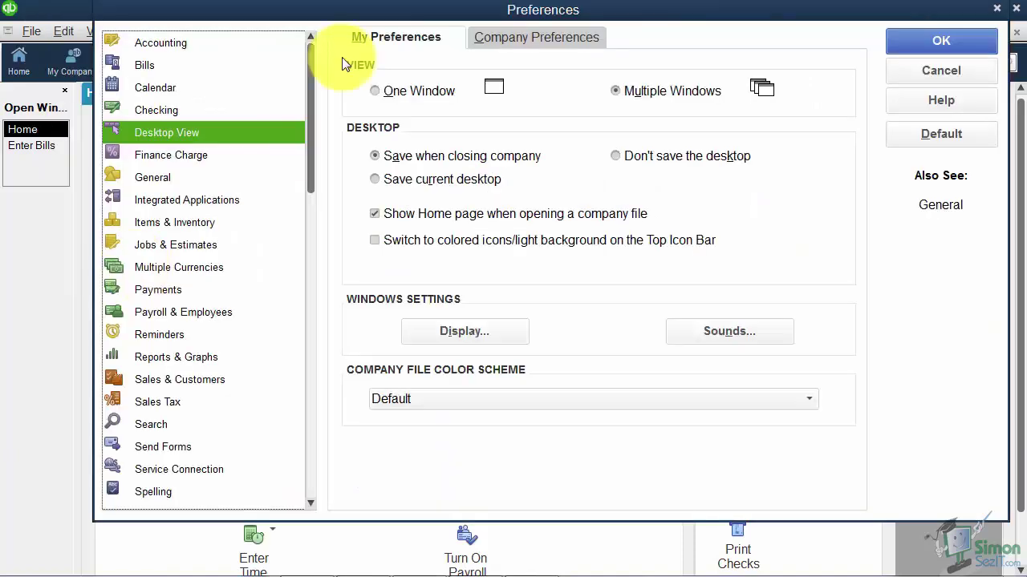
left_click_drag(361, 7, 360, 24)
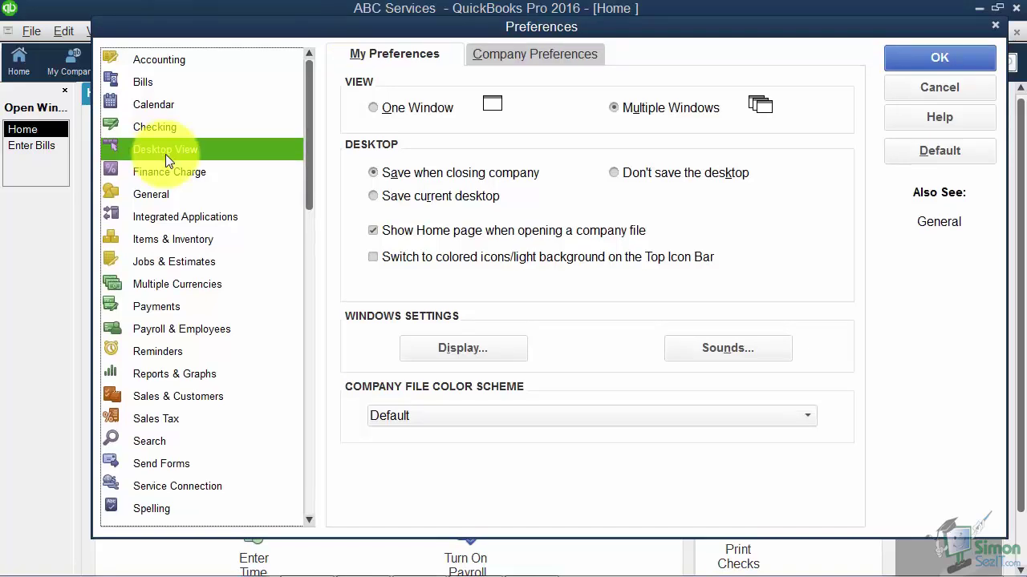
left_click(178, 62)
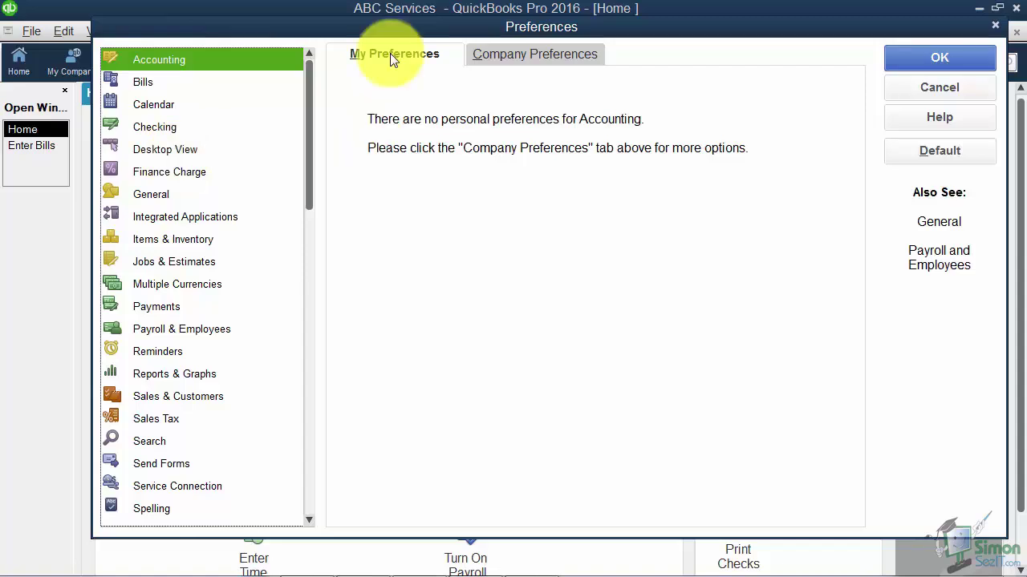
left_click(505, 53)
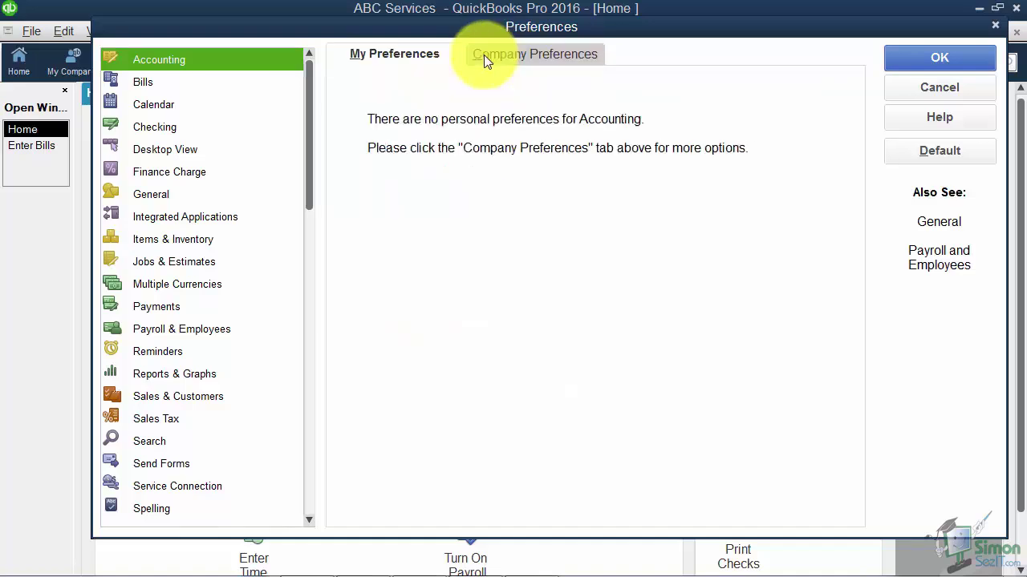
left_click(488, 53)
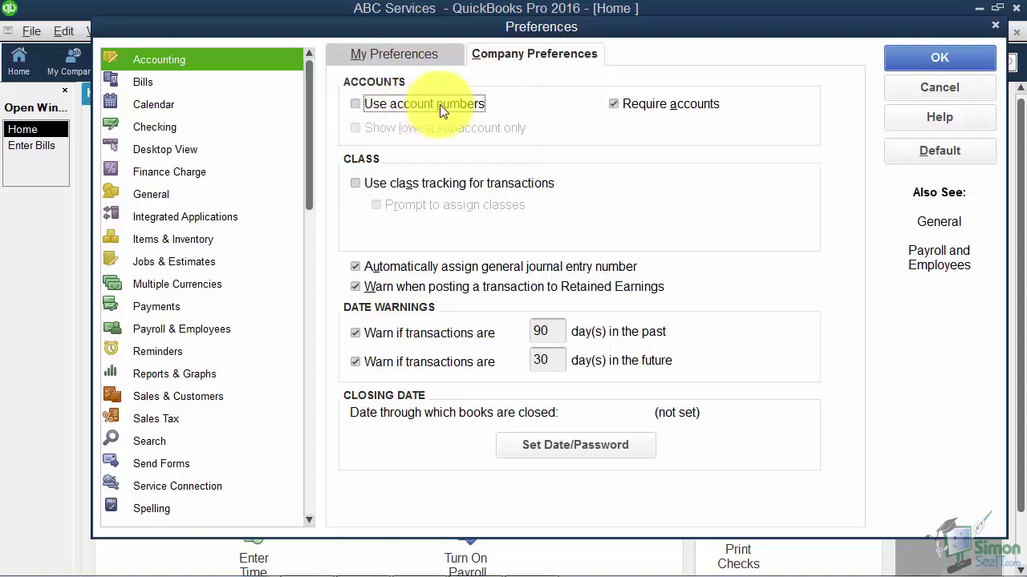
left_click(892, 93)
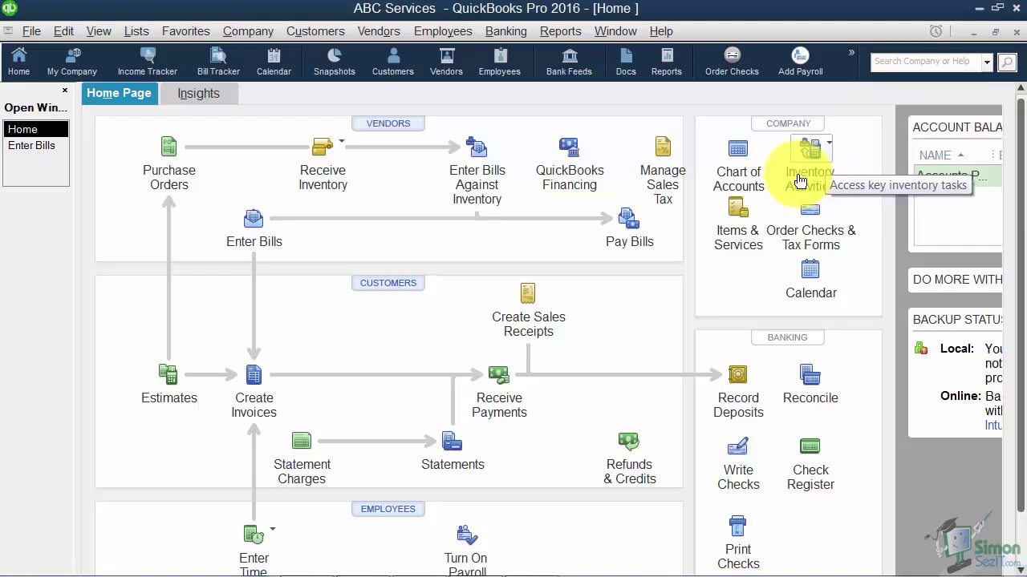
Open the Chart of Accounts and turn on Use account numbers in the company-wide Accounting preferences
left_click(735, 157)
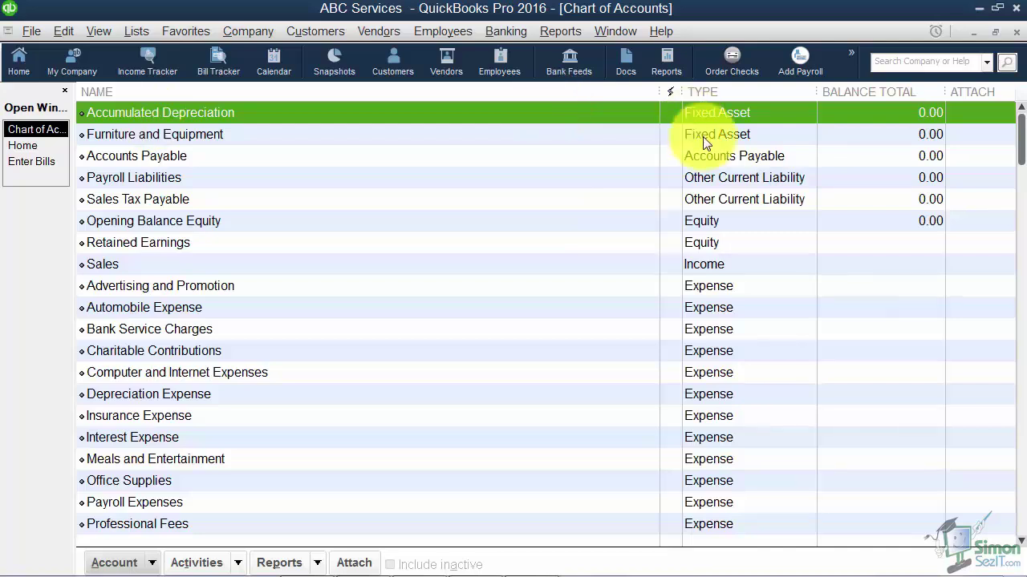
left_click(66, 31)
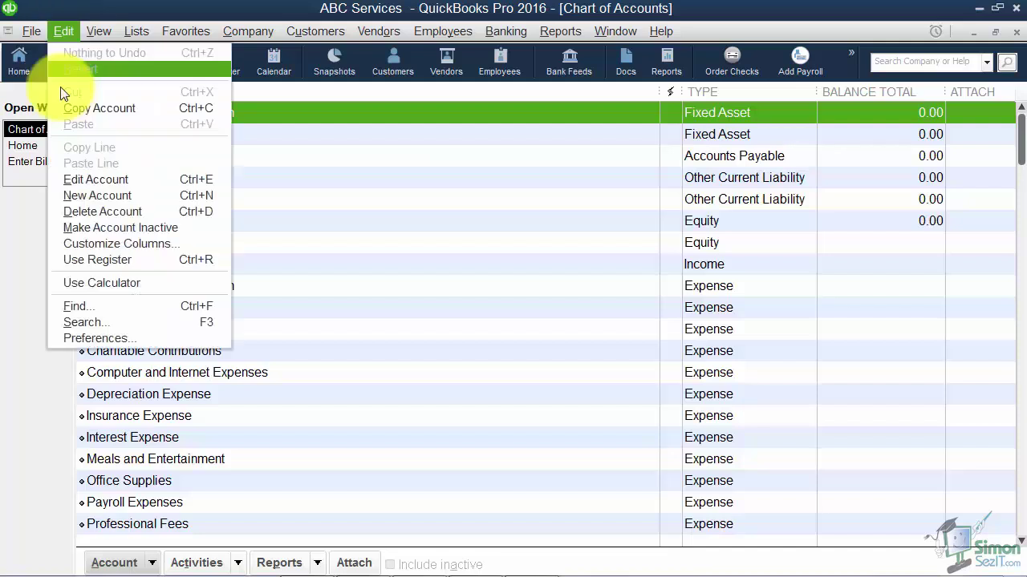
left_click(100, 324)
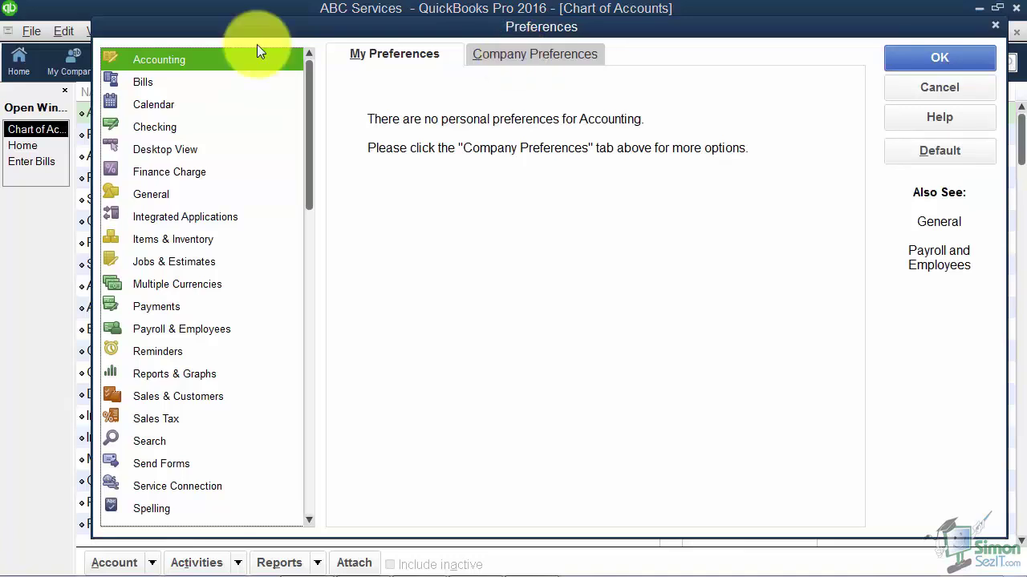
left_click(496, 57)
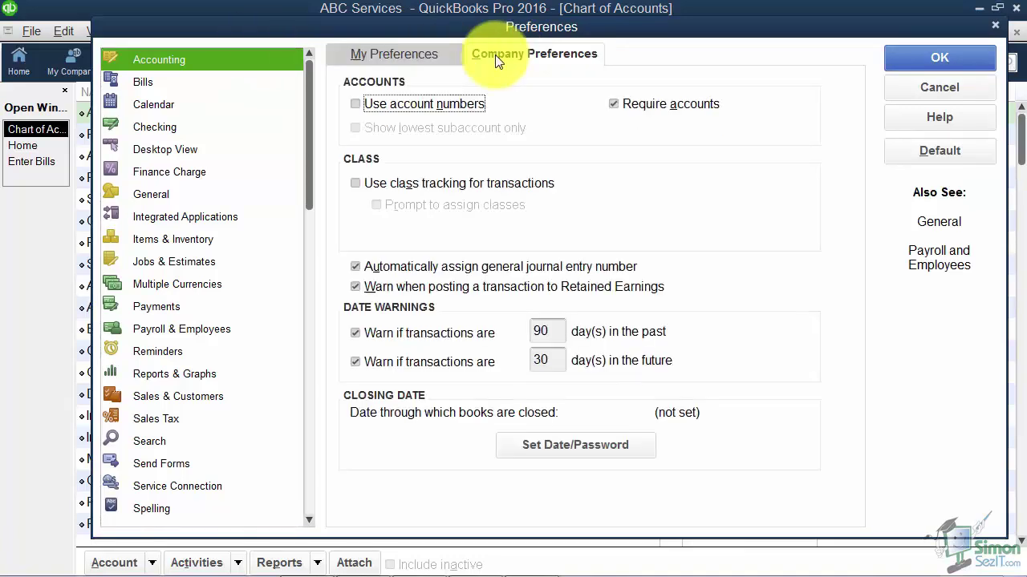
left_click(354, 105)
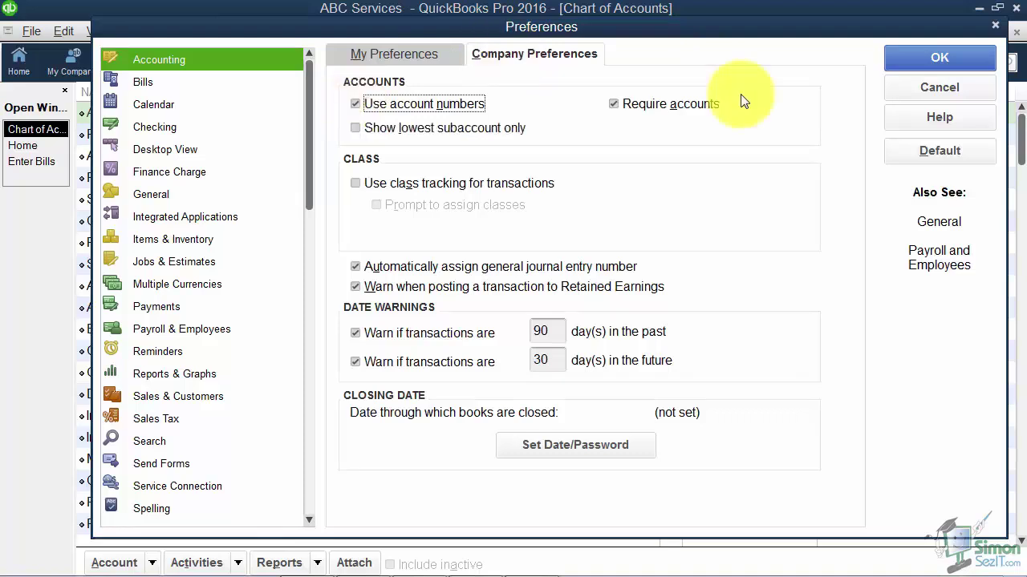
left_click(935, 56)
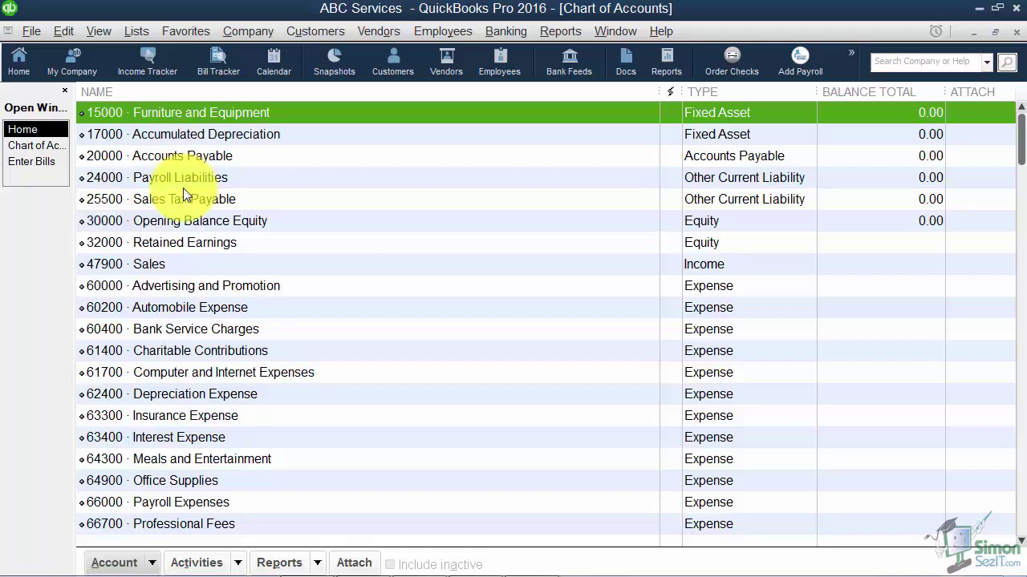
Turn on Use class tracking for transactions in the company-wide Accounting preferences
left_click(65, 34)
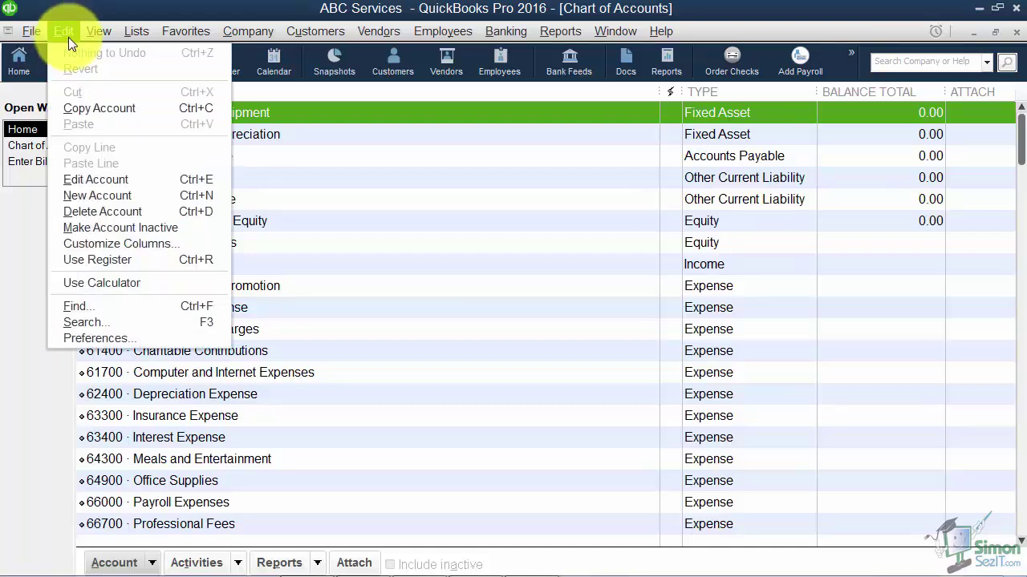
left_click(95, 339)
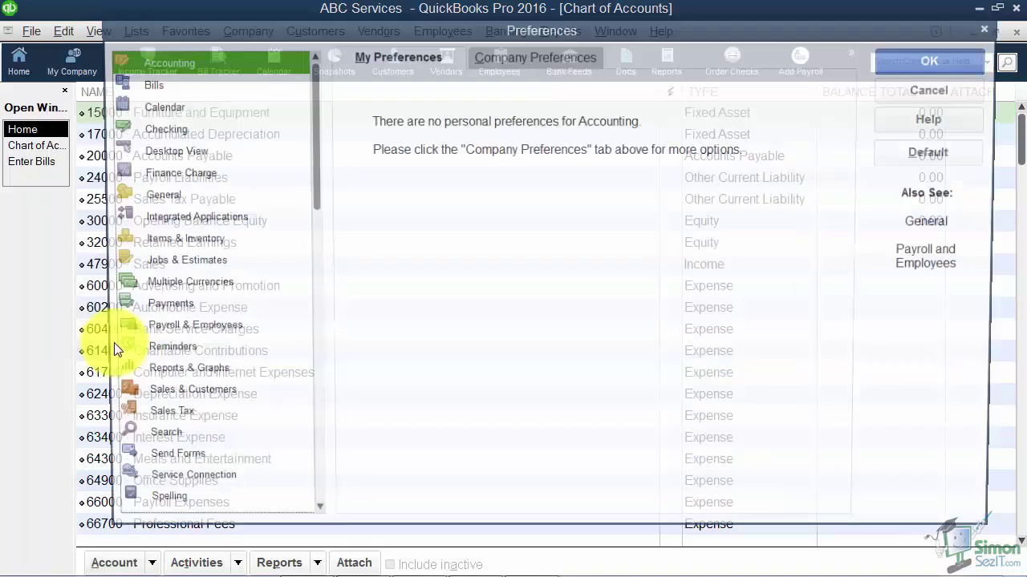
left_click(499, 58)
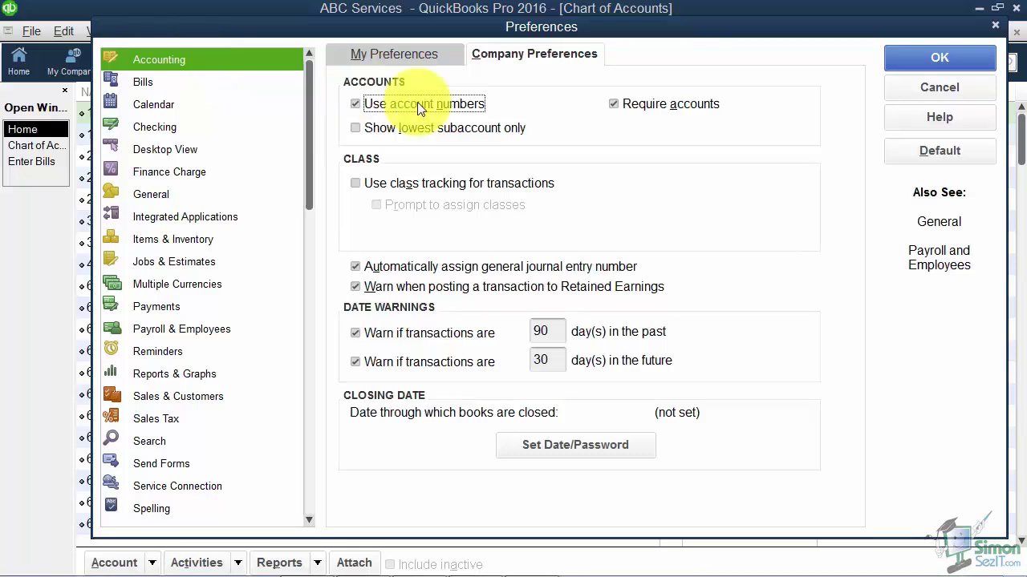
left_click(357, 189)
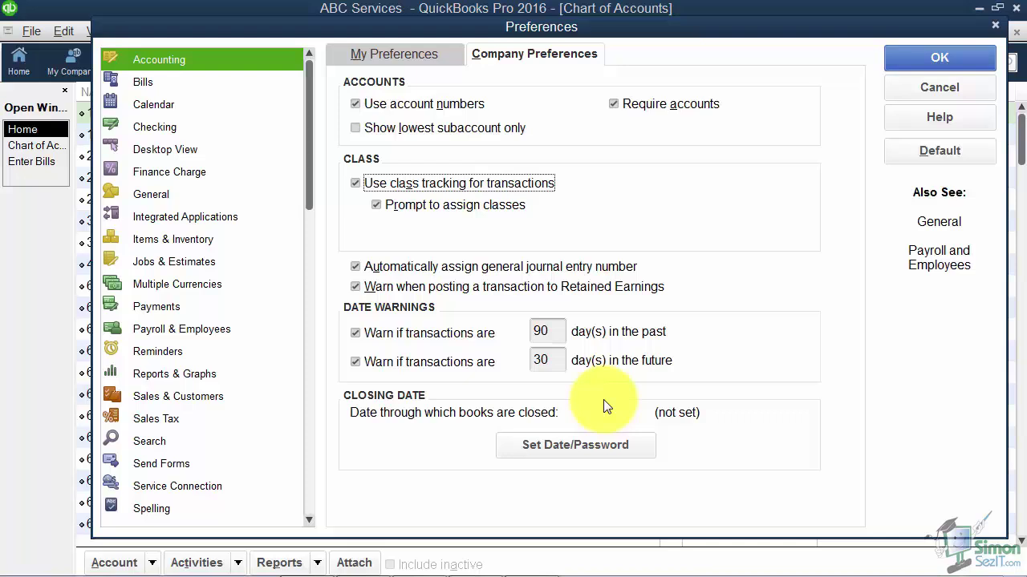
Examine the closing date and closing date password settings, leaving them without entering anything
left_click(574, 447)
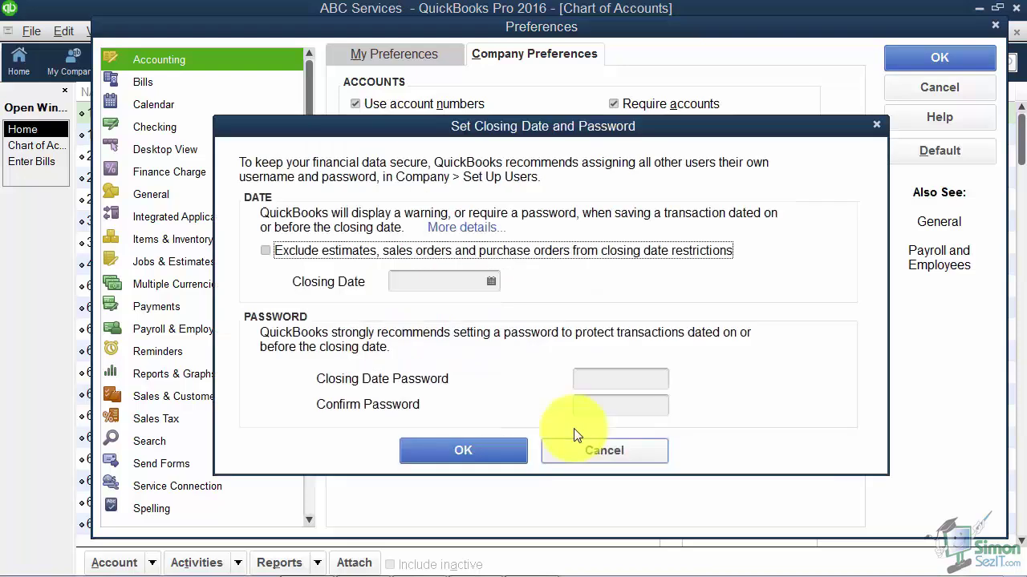
left_click(436, 281)
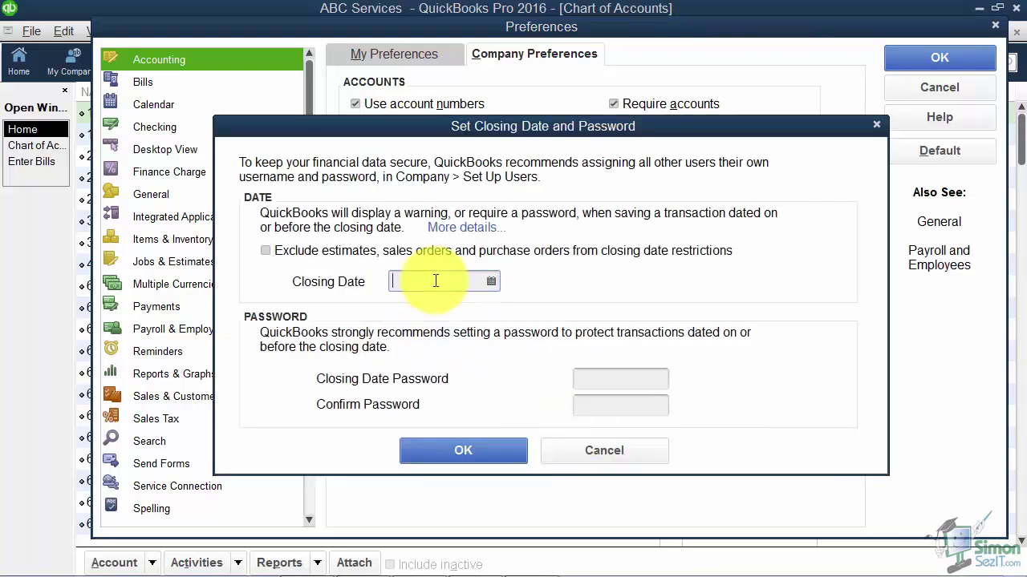
left_click(591, 378)
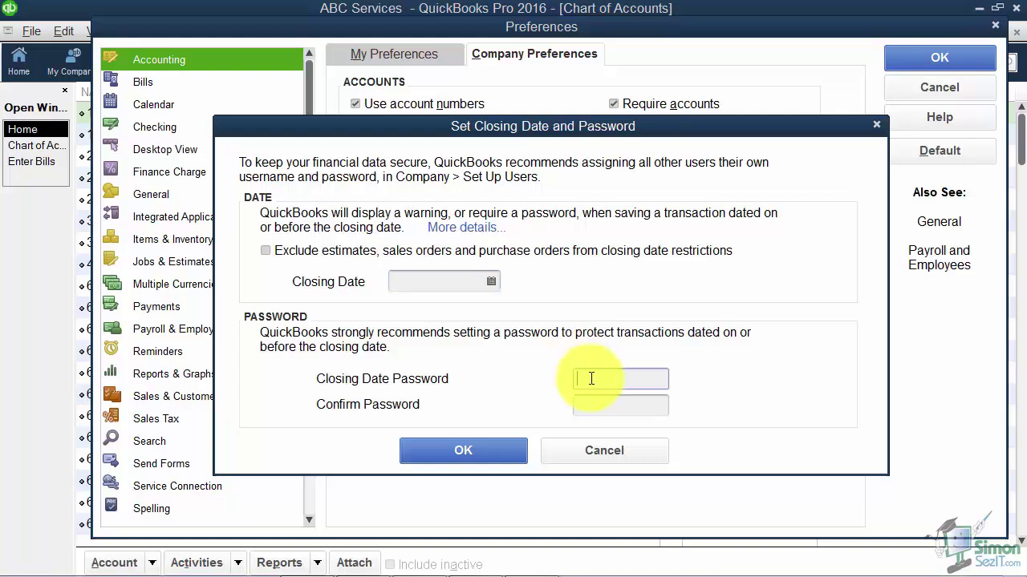
left_click(598, 453)
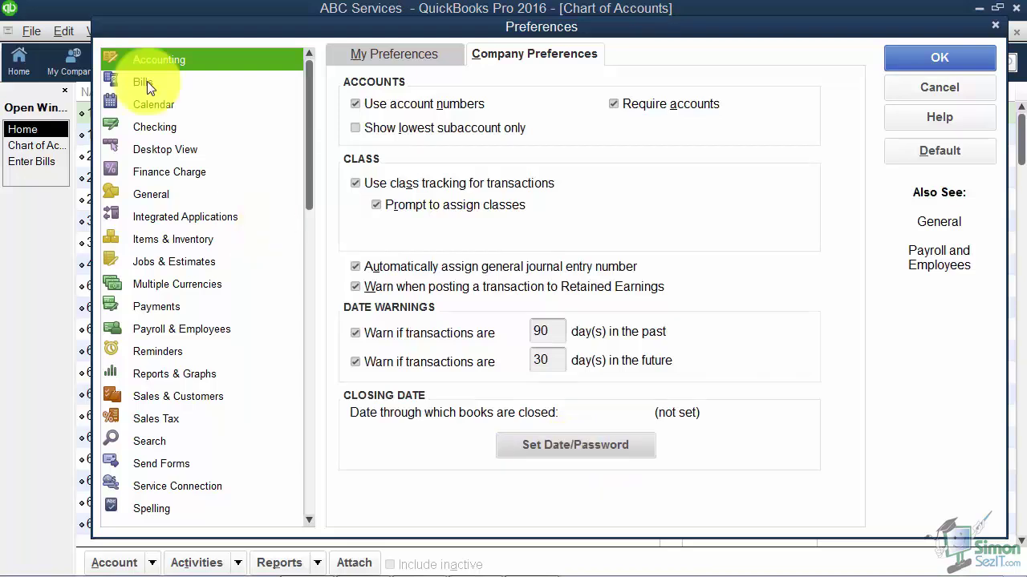
Save the Accounting preference changes and bring up the personal General preferences
left_click(145, 199)
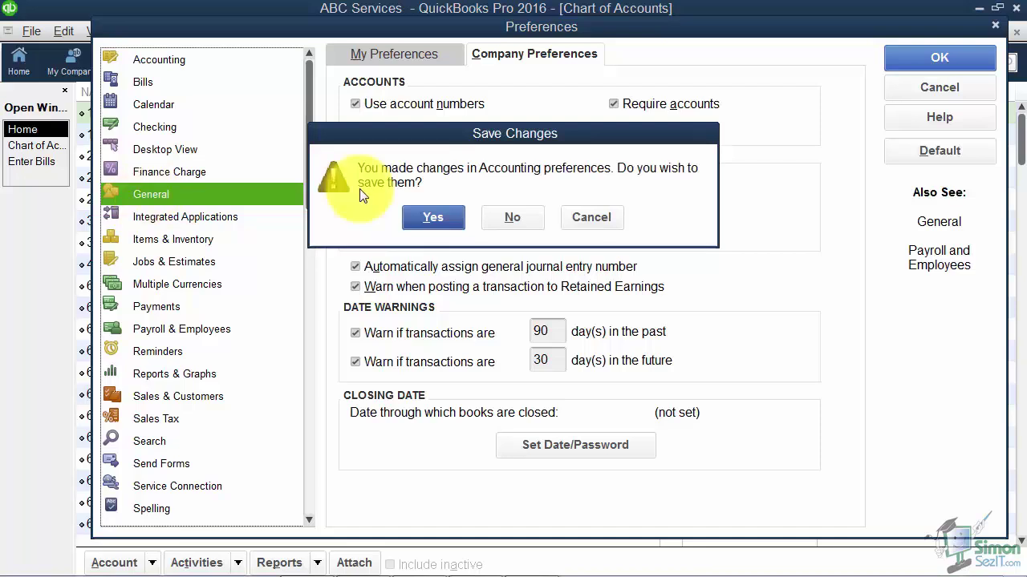
left_click(438, 218)
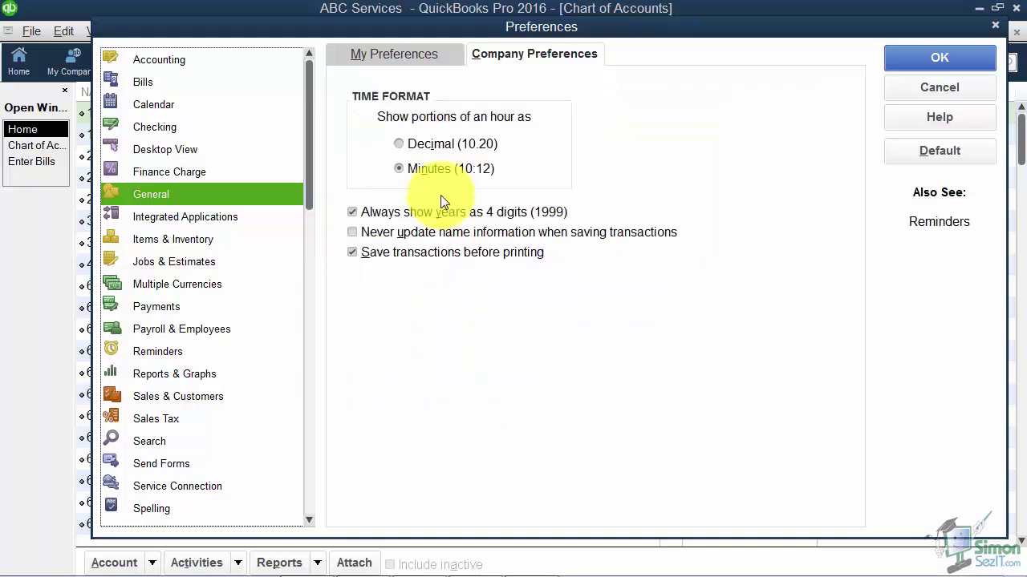
left_click(417, 54)
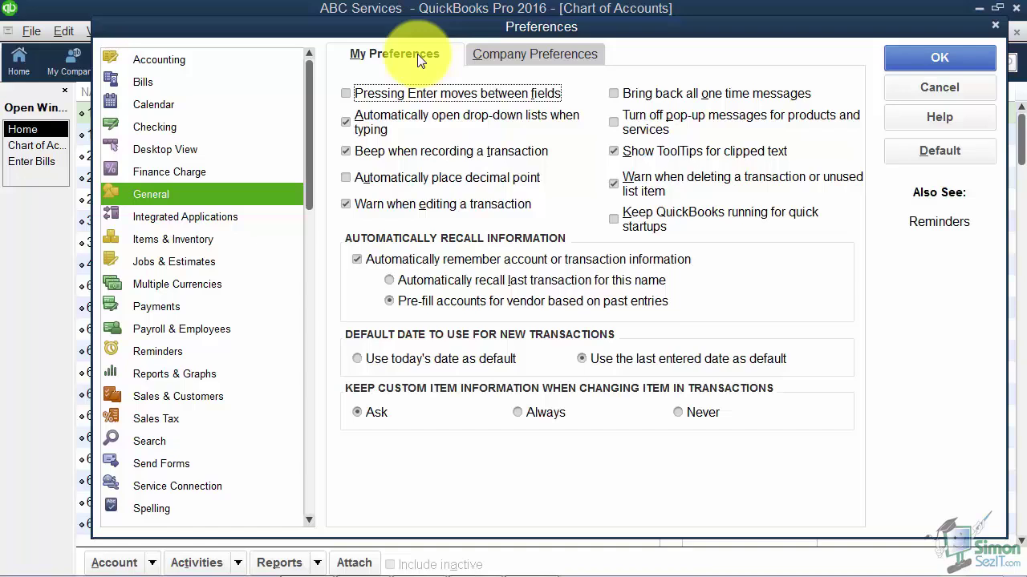
Save General preferences with Enter moving between fields, product and service pop-ups off, automatic recall of the last transaction, and today's date as default
left_click(349, 91)
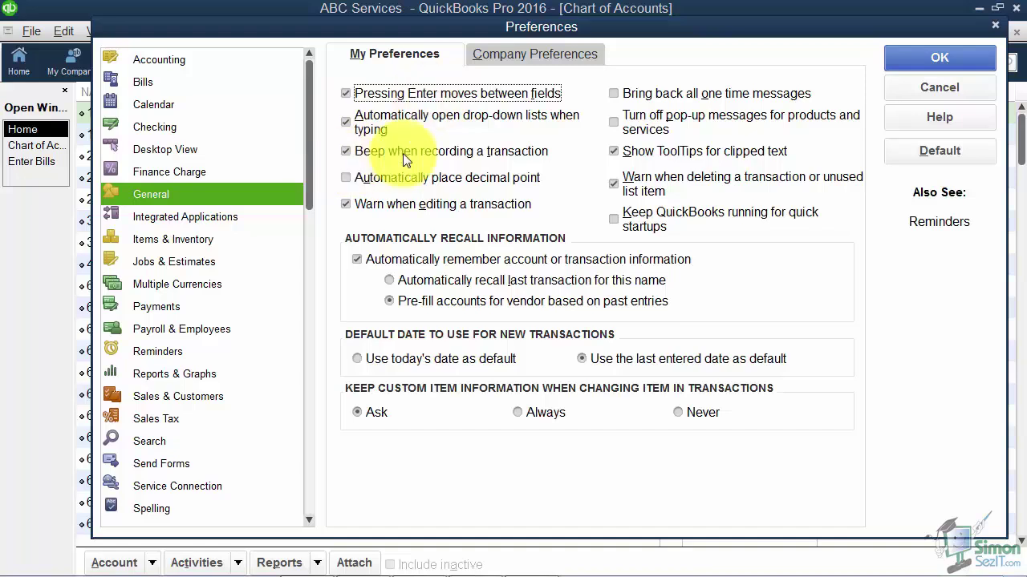
left_click(621, 133)
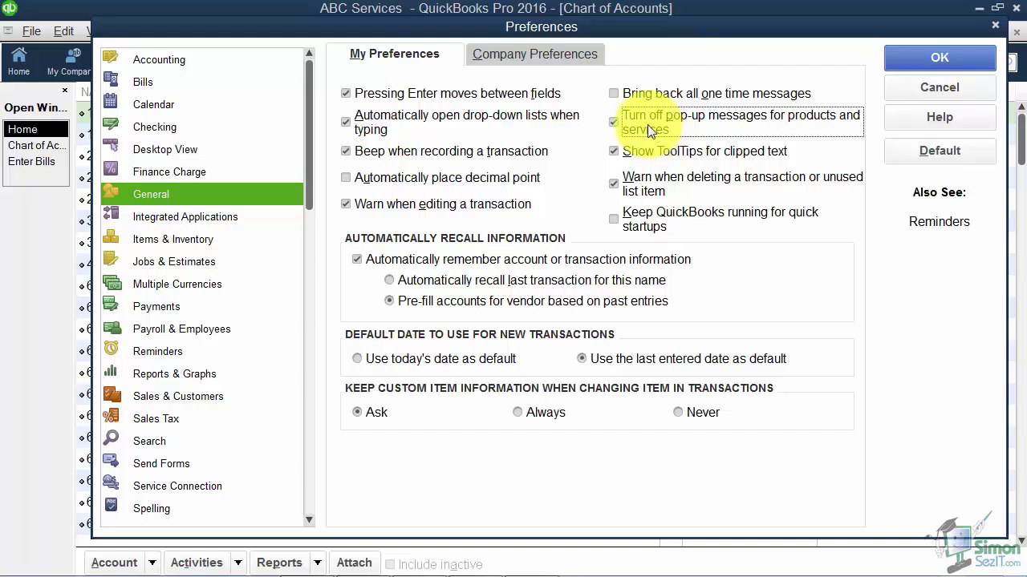
left_click(393, 281)
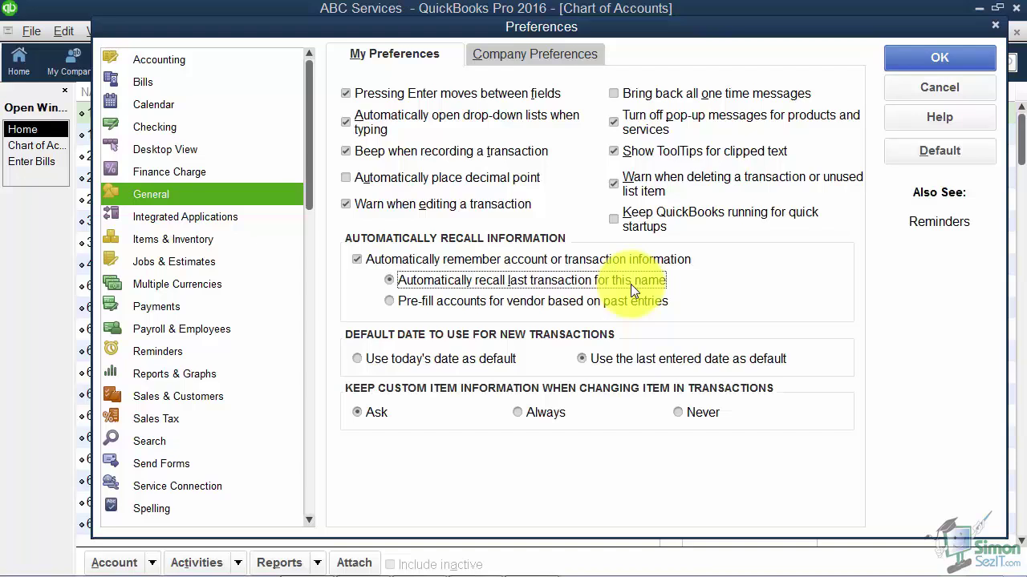
left_click(359, 363)
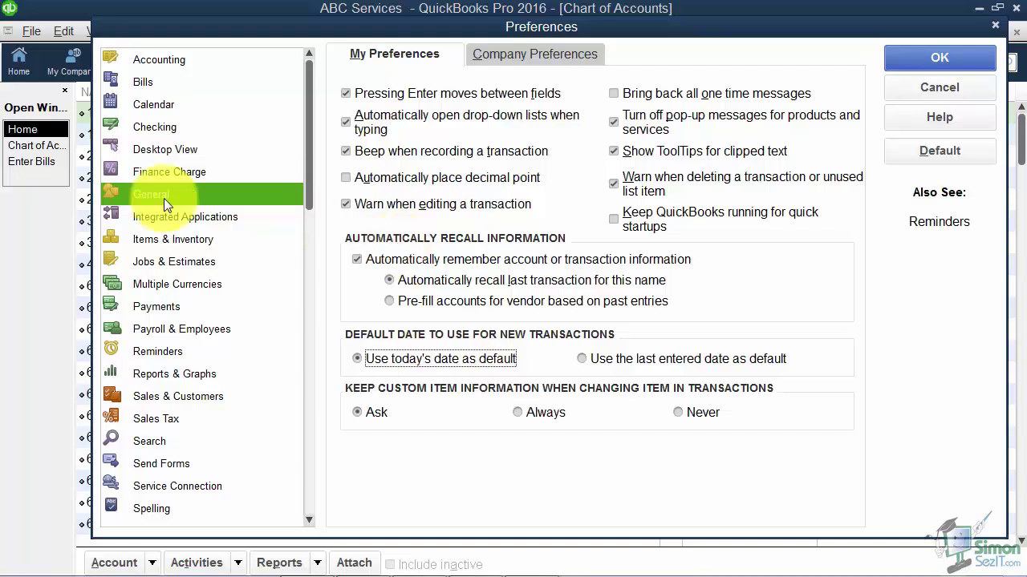
left_click(161, 240)
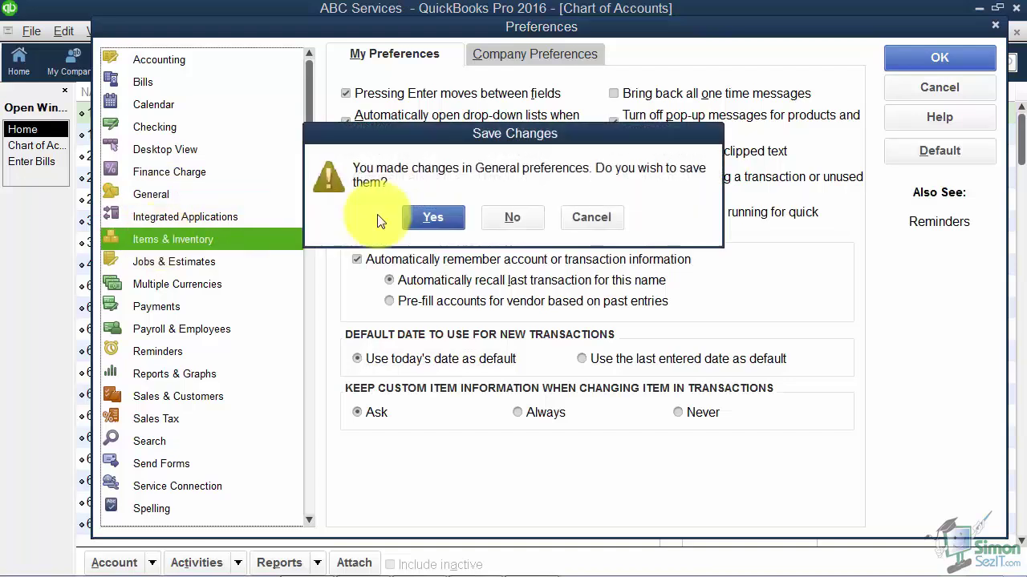
left_click(427, 218)
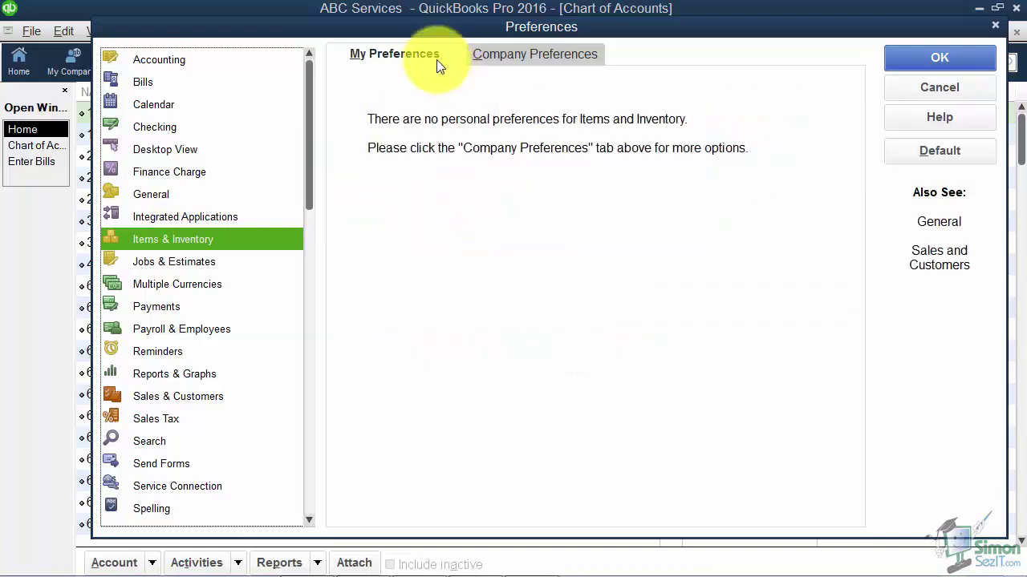
Review the company-wide Items & Inventory preferences, leaving inventory and purchase orders active
left_click(511, 54)
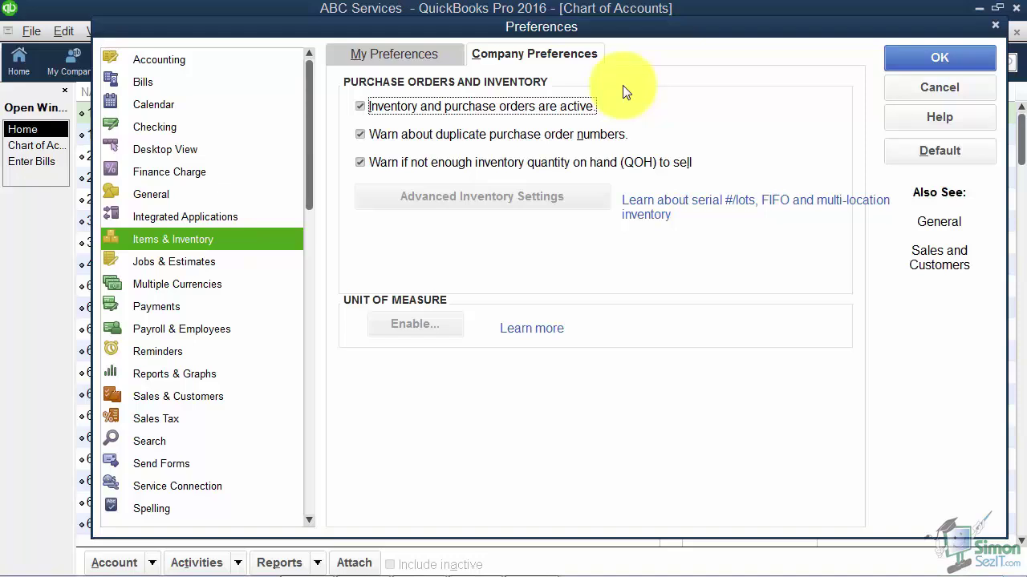
left_click(361, 107)
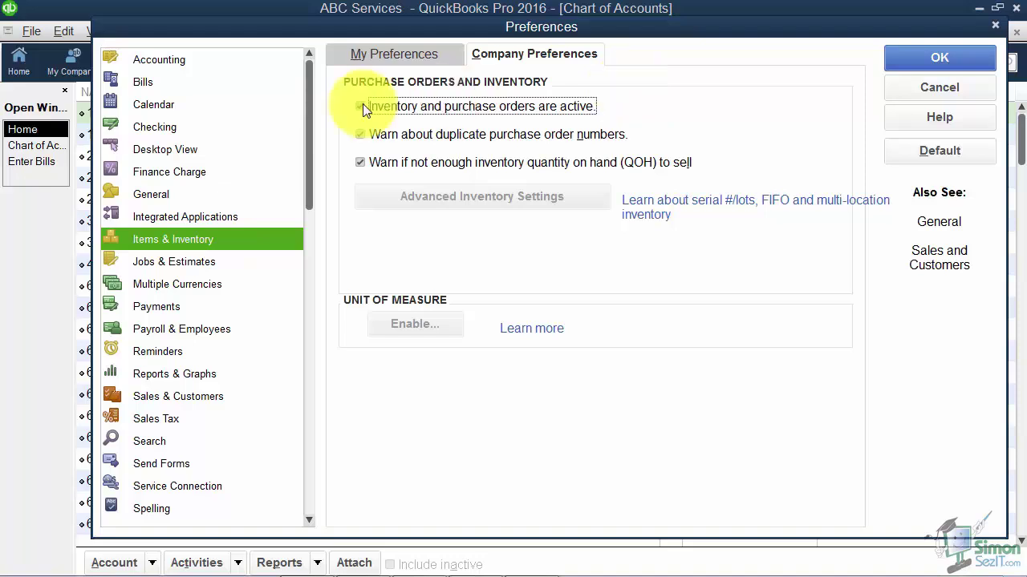
left_click(361, 107)
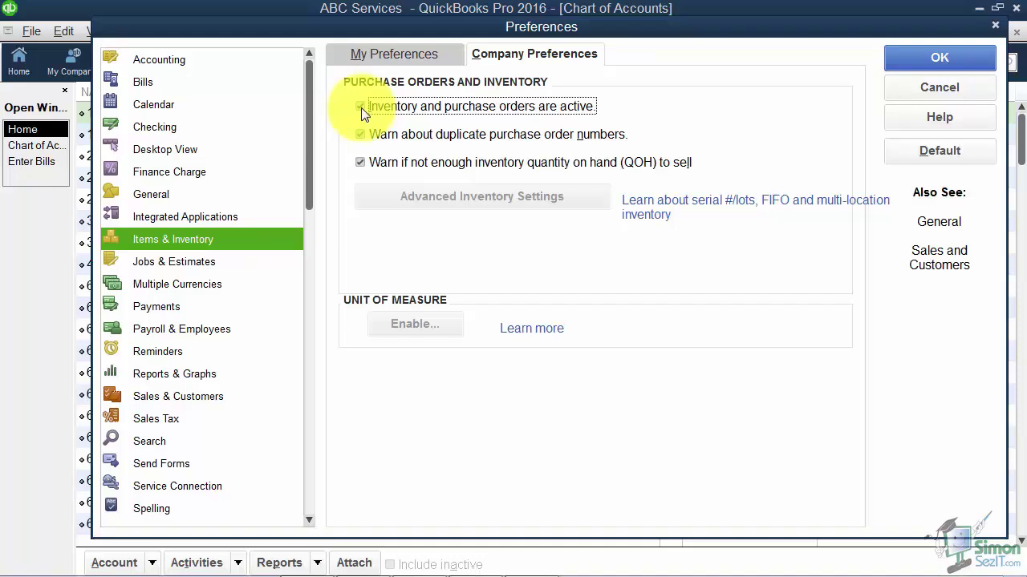
Review the company-wide Jobs & Estimates preferences, keeping estimates and progress invoicing set to Yes and the job status descriptions as they are
left_click(168, 263)
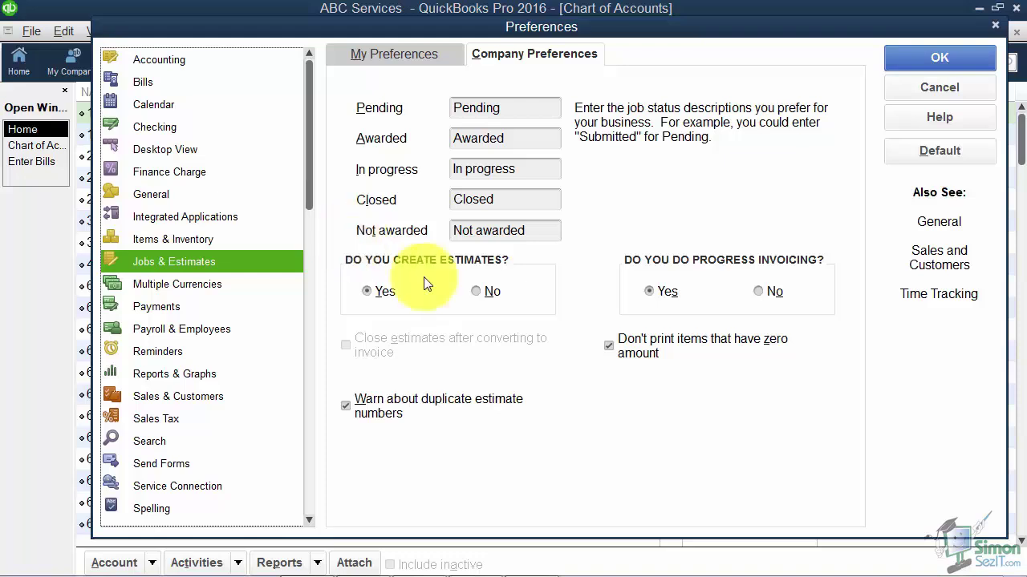
left_click(368, 294)
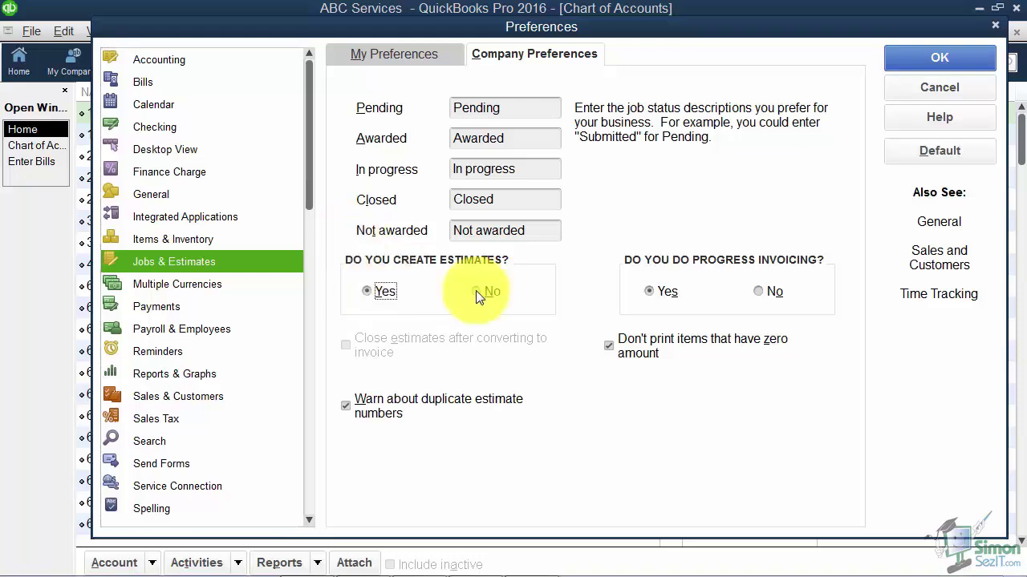
left_click(633, 283)
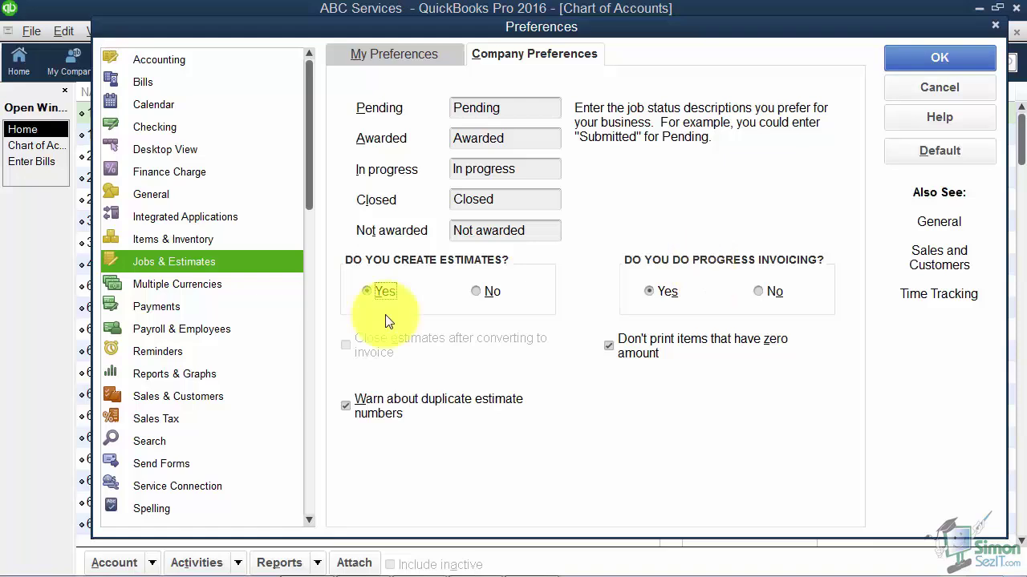
left_click(366, 292)
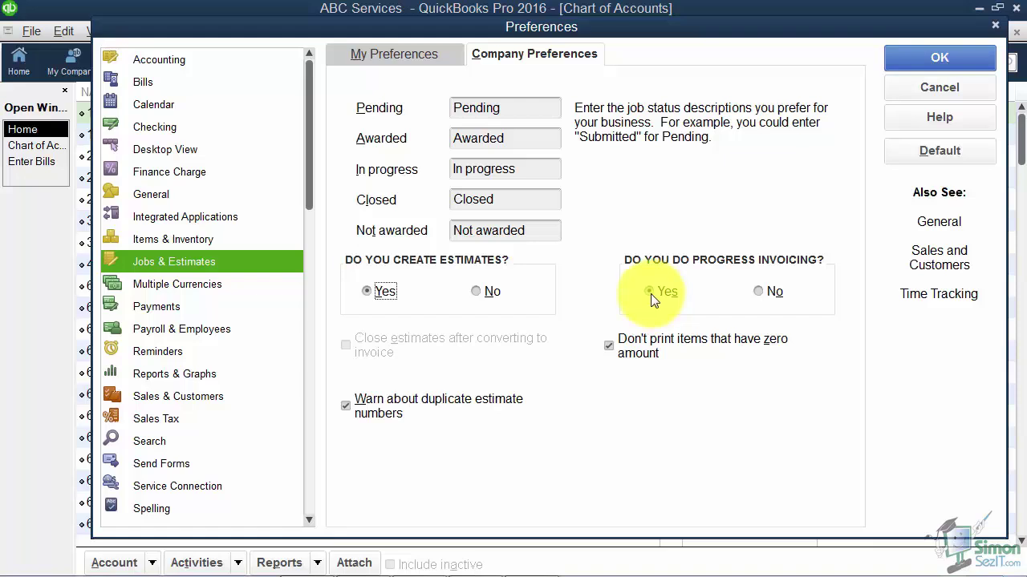
left_click(650, 294)
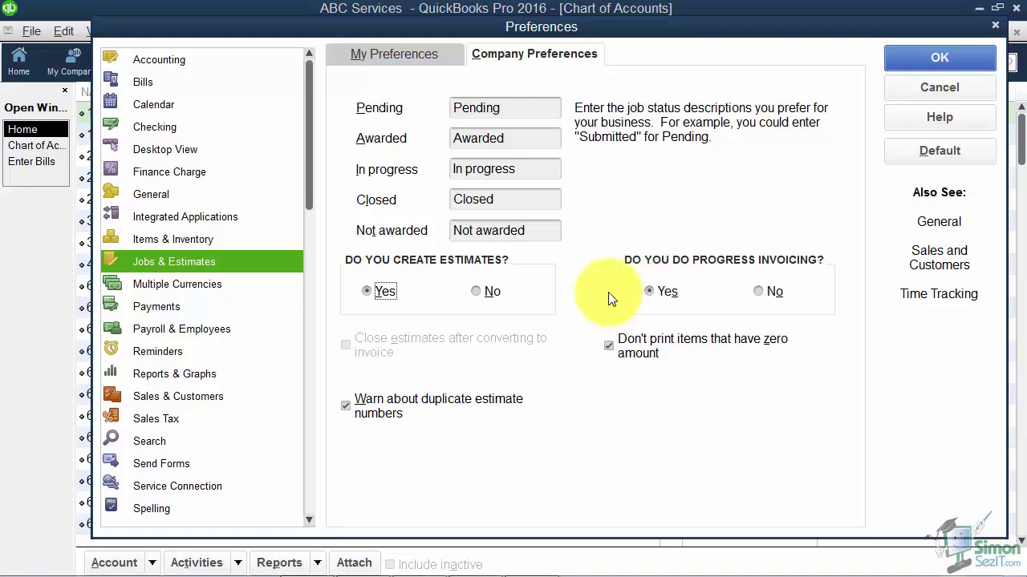
left_click_drag(456, 108, 525, 109)
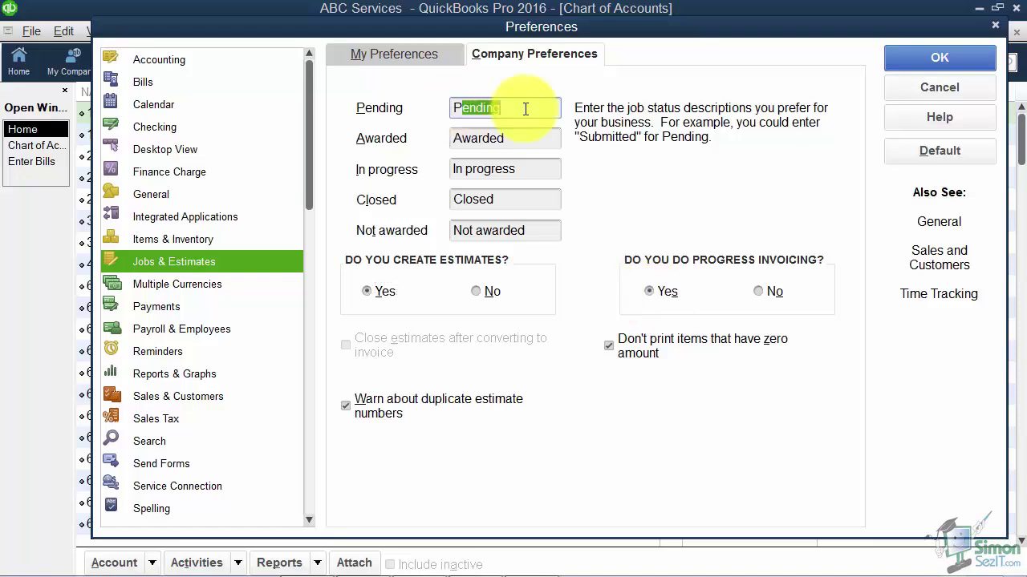
left_click(535, 113)
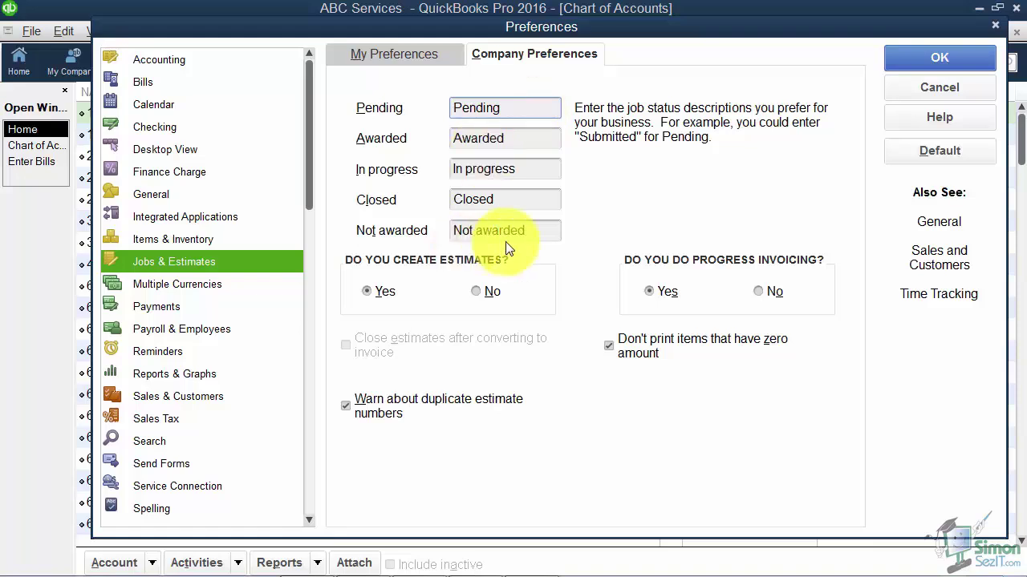
Try to turn on tracking of more than one currency in the Multiple Currencies preferences, declining the confirmation to keep a single currency
left_click(140, 284)
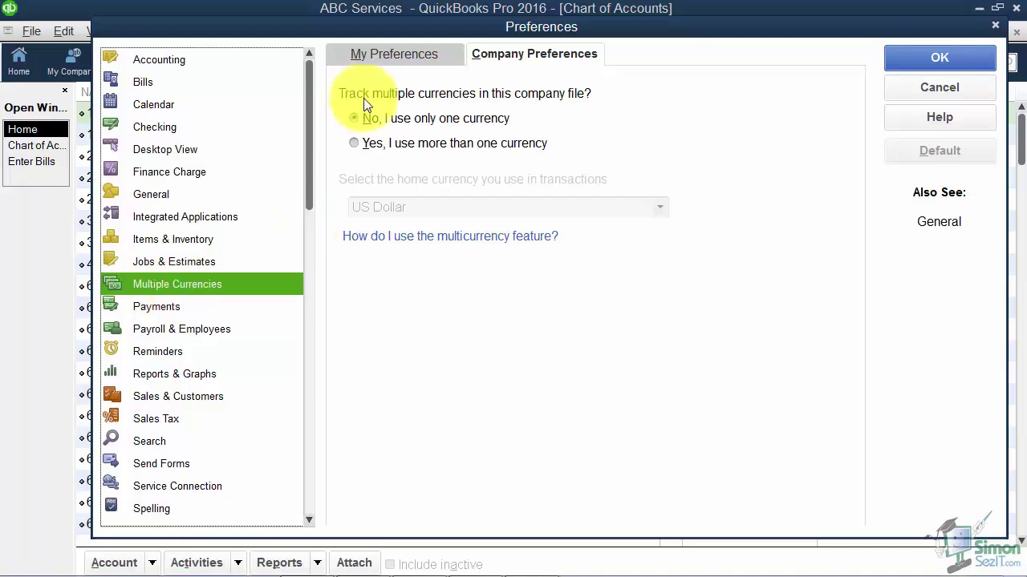
left_click(357, 144)
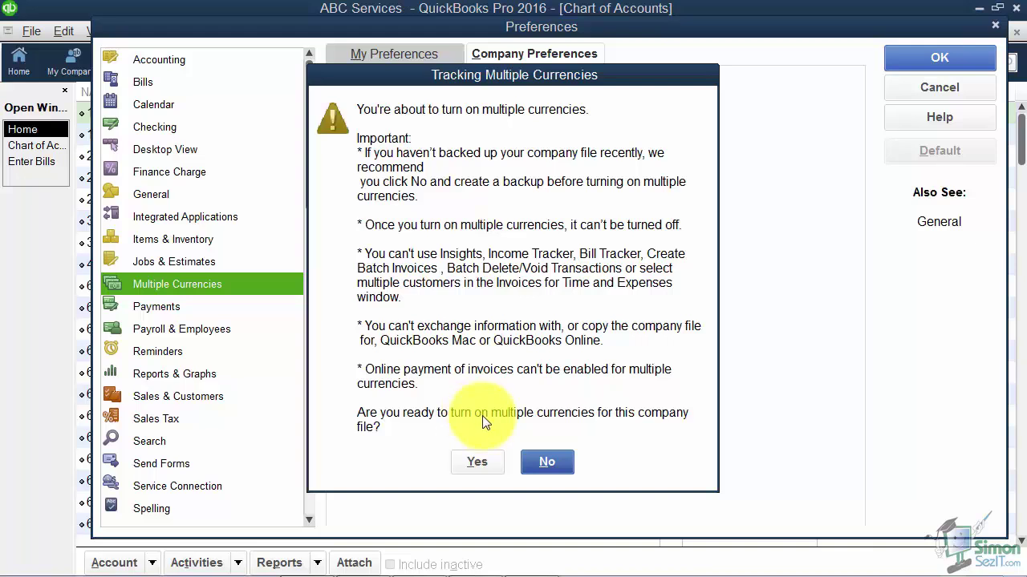
left_click(539, 464)
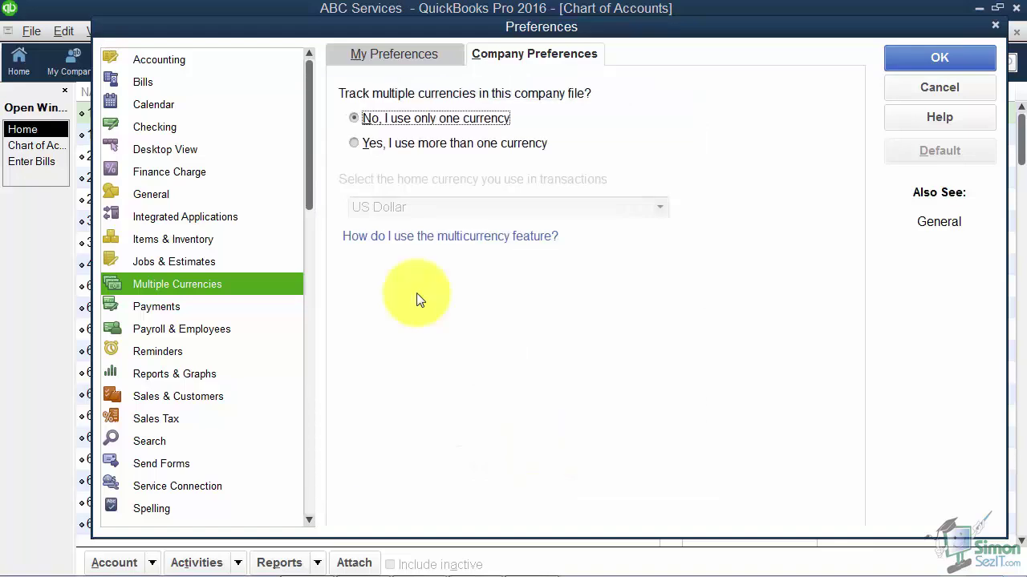
Review the company-wide Payments and Payroll & Employees preferences, keeping Full payroll as the payroll feature
left_click(185, 309)
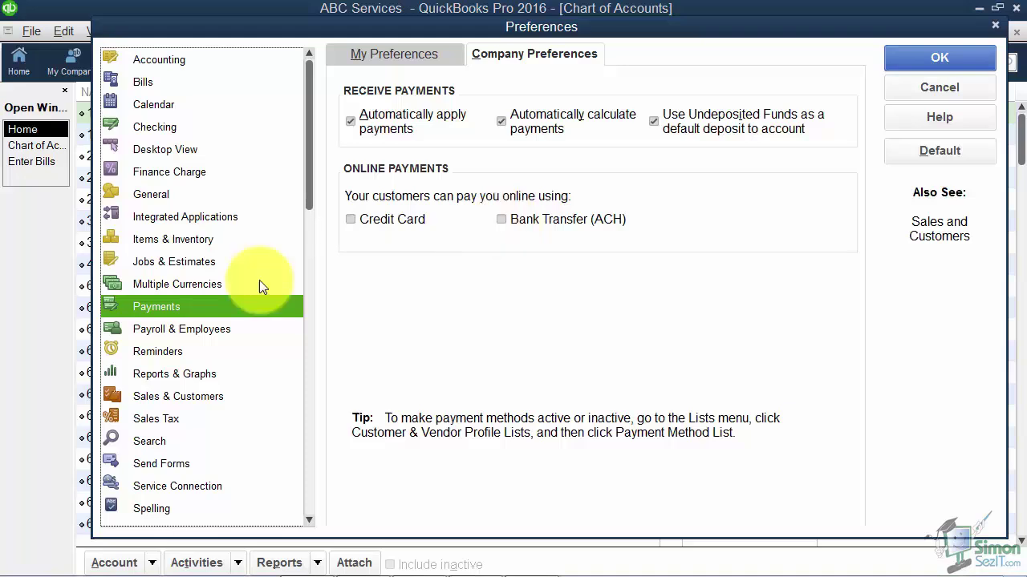
left_click(199, 330)
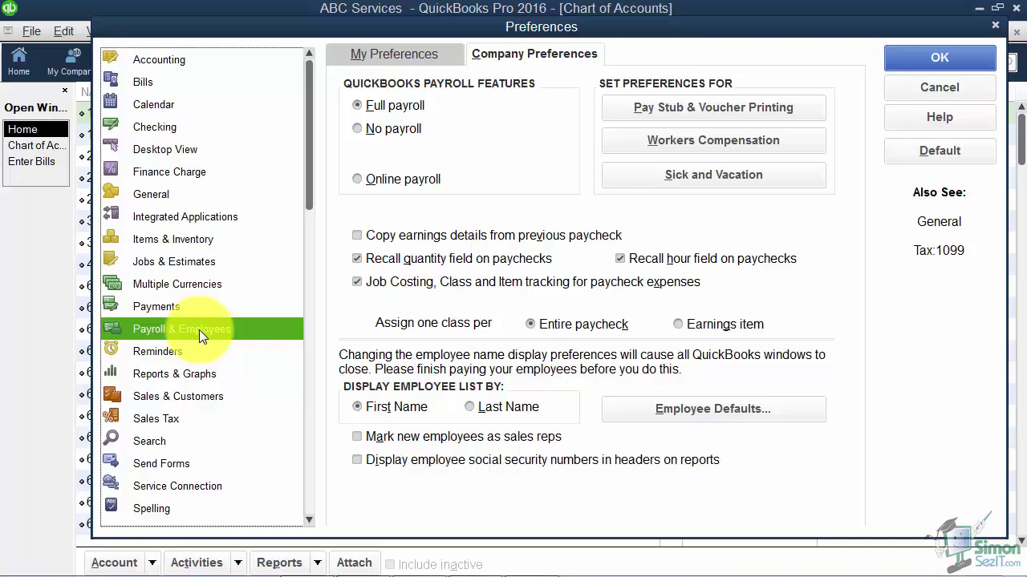
left_click(357, 129)
left_click(360, 103)
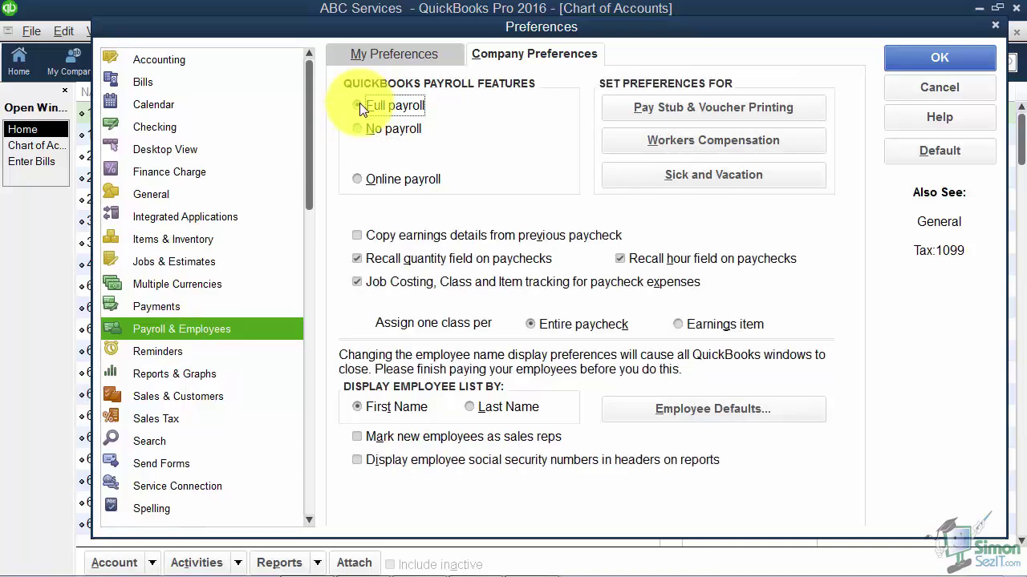